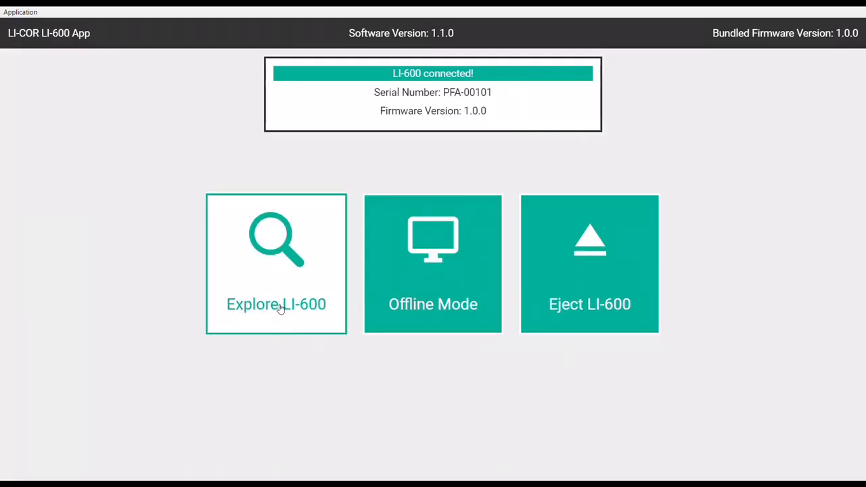
Explore the connected LI-600, look over its configuration management and data management pages, and return to the home screen.
left_click(277, 277)
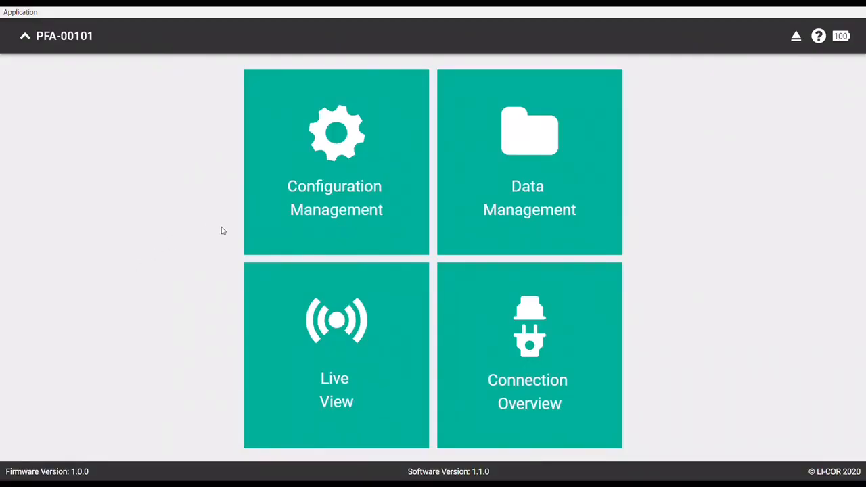
left_click(284, 207)
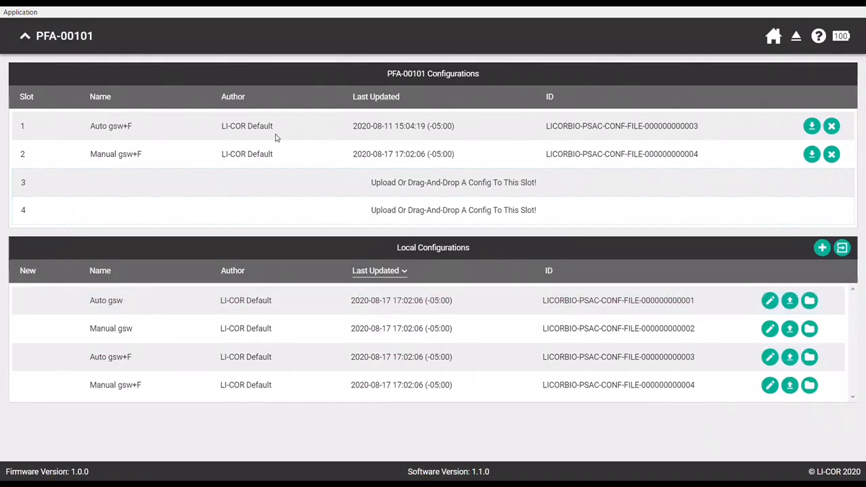
left_click(27, 38)
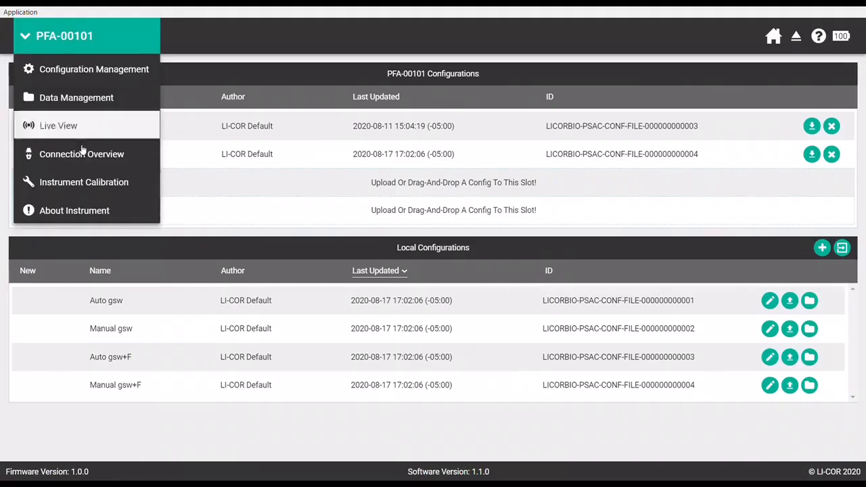
left_click(77, 99)
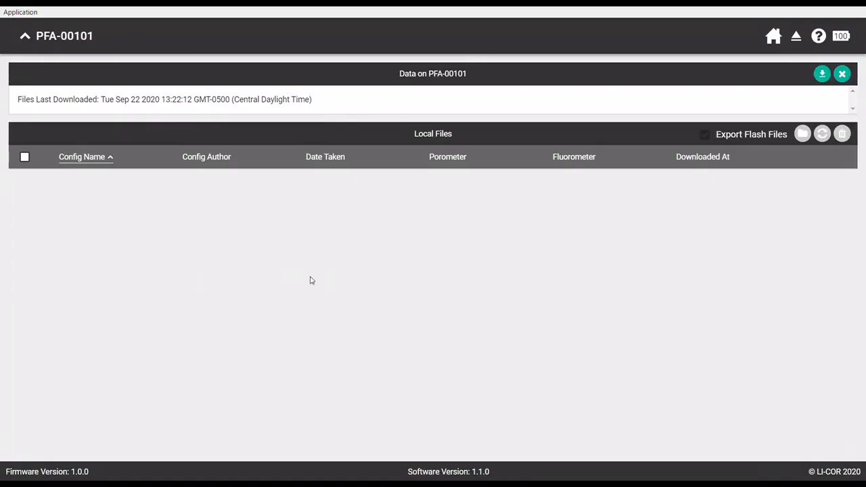
left_click(772, 37)
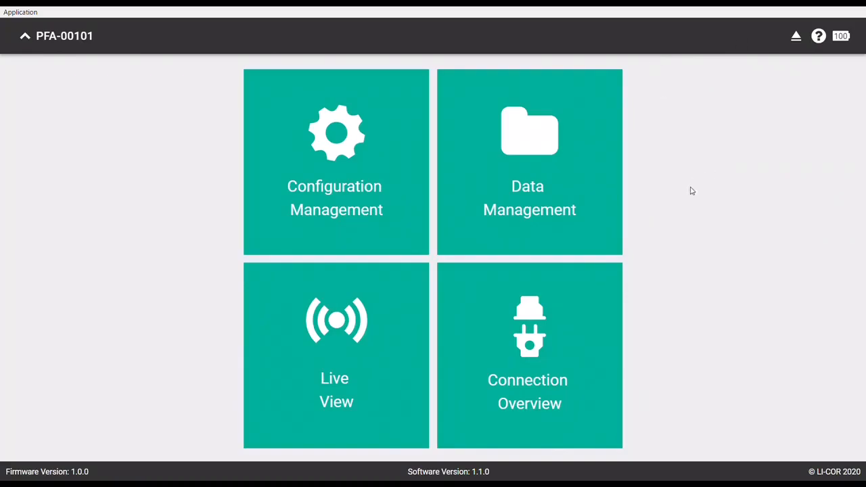
Graph gsw and H2O Samp side by side in the upper two plots of the live view, and return to the home screen.
left_click(347, 331)
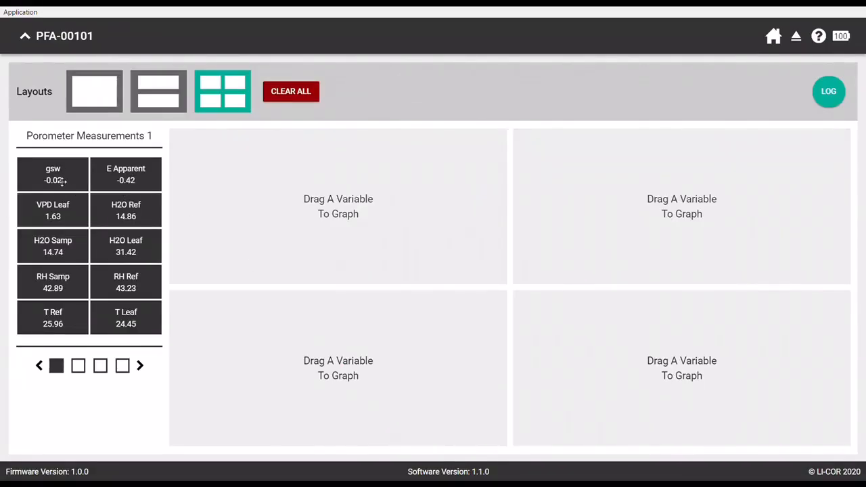
left_click_drag(62, 180, 276, 204)
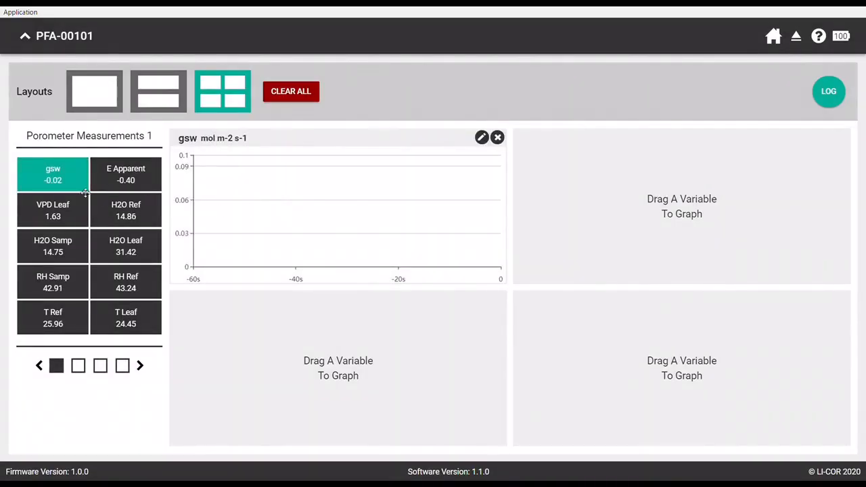
left_click_drag(67, 247, 589, 209)
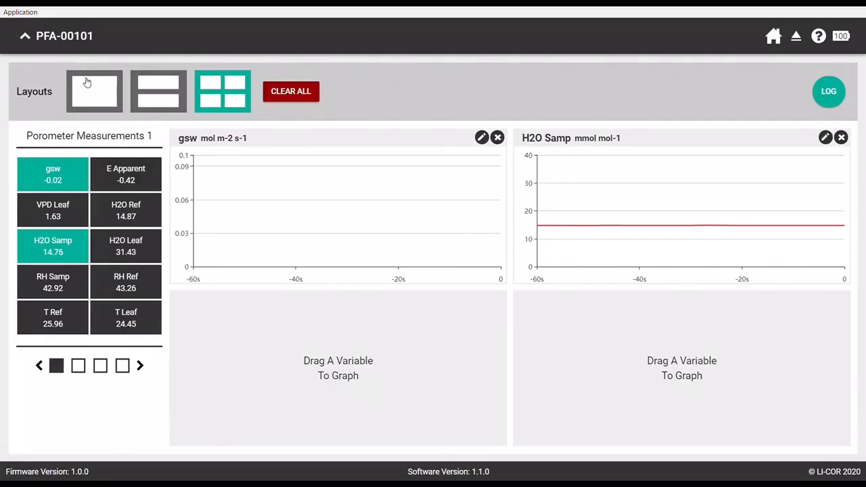
left_click(783, 44)
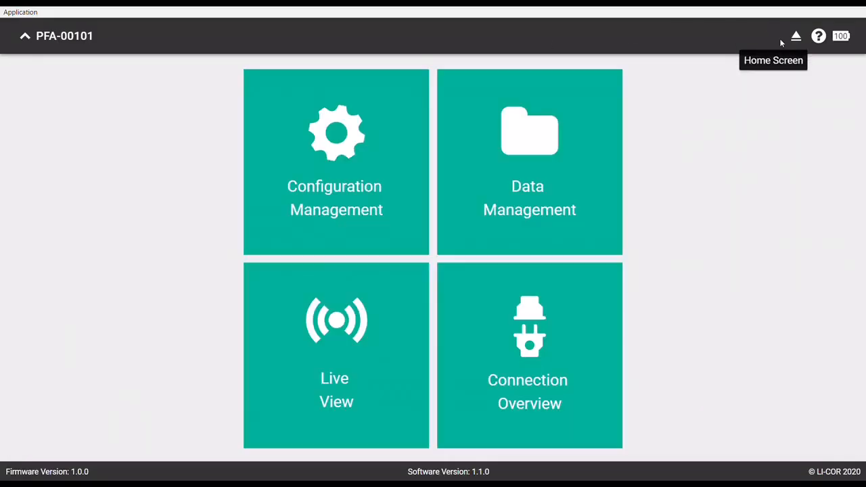
Visit the connection overview, then explore the LI-600 again and start a new local configuration.
left_click(567, 304)
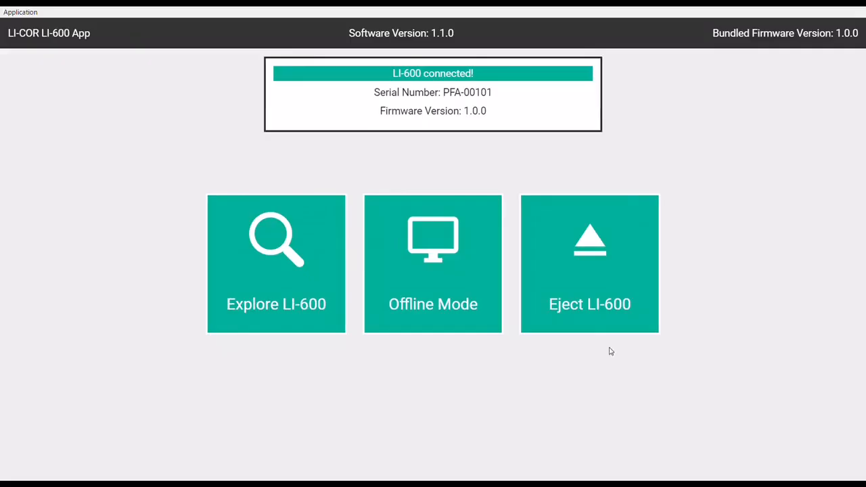
left_click(302, 312)
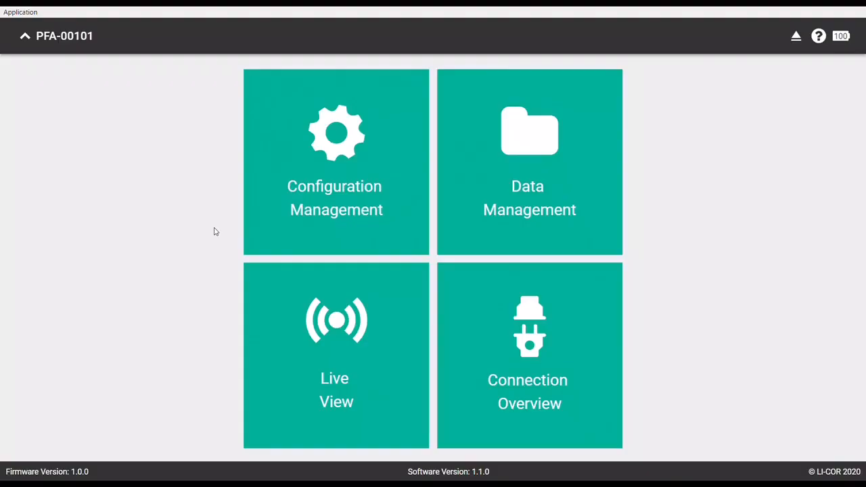
left_click(305, 201)
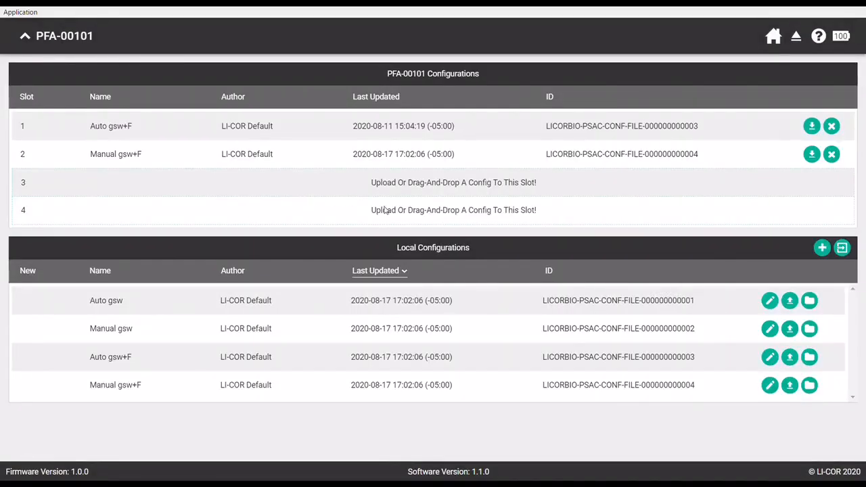
left_click(823, 248)
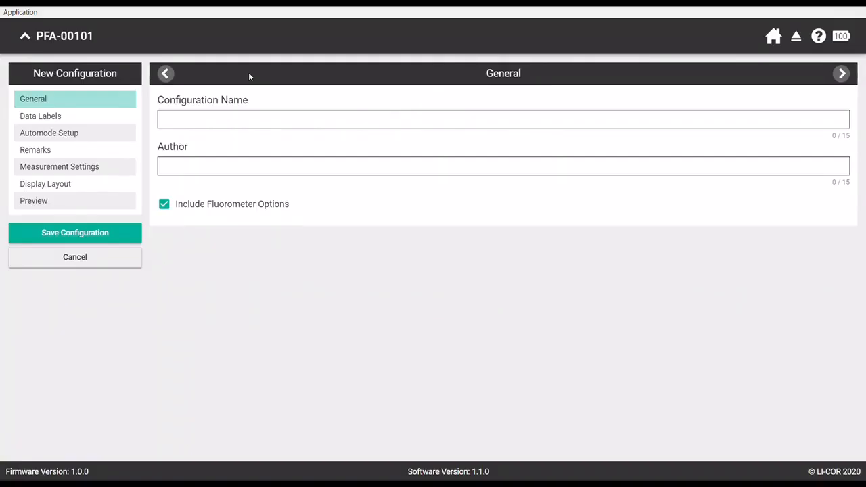
Name the new configuration Test and fill in the author's name.
left_click(205, 121)
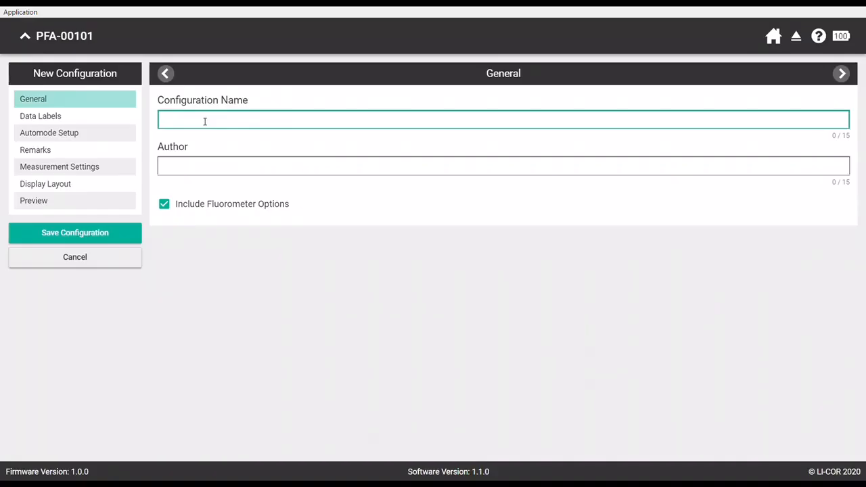
type("Test")
left_click(188, 169)
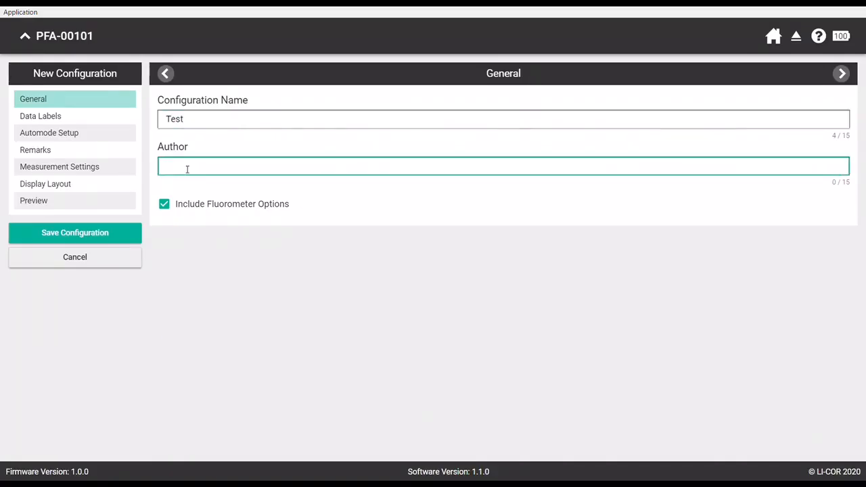
type("Cici")
Enable Prompt On Log for the configuration's data labels and add a new data label.
left_click(55, 125)
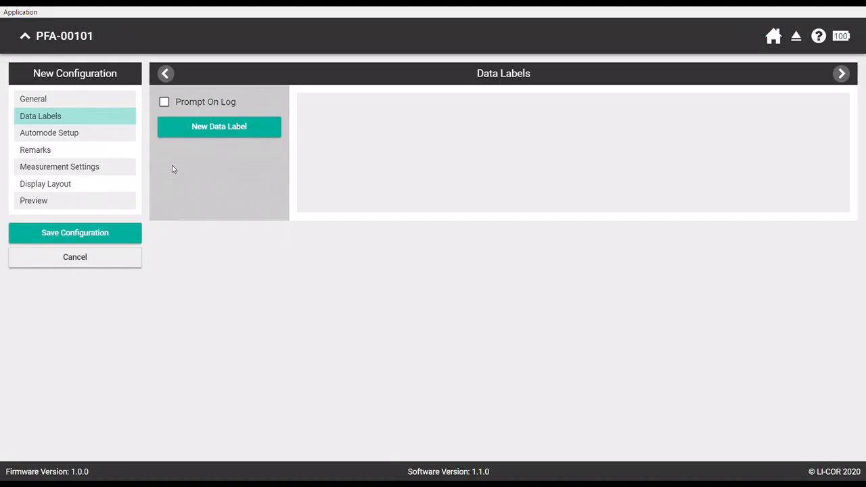
left_click(165, 103)
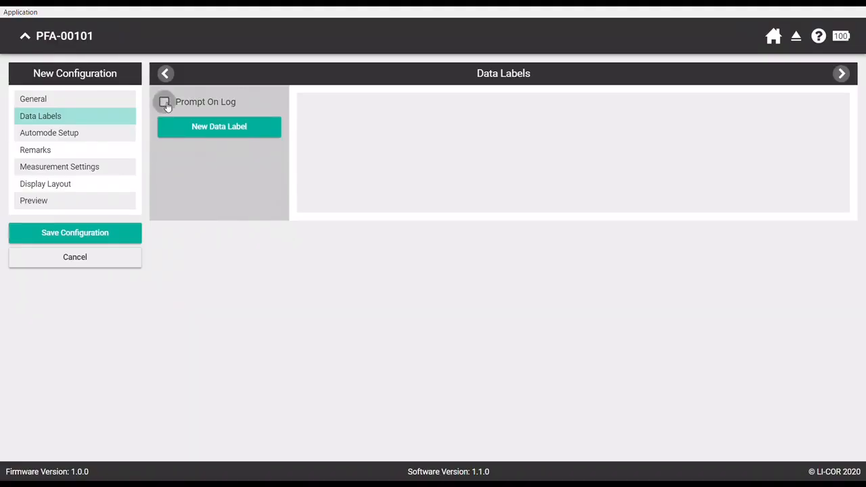
left_click(229, 141)
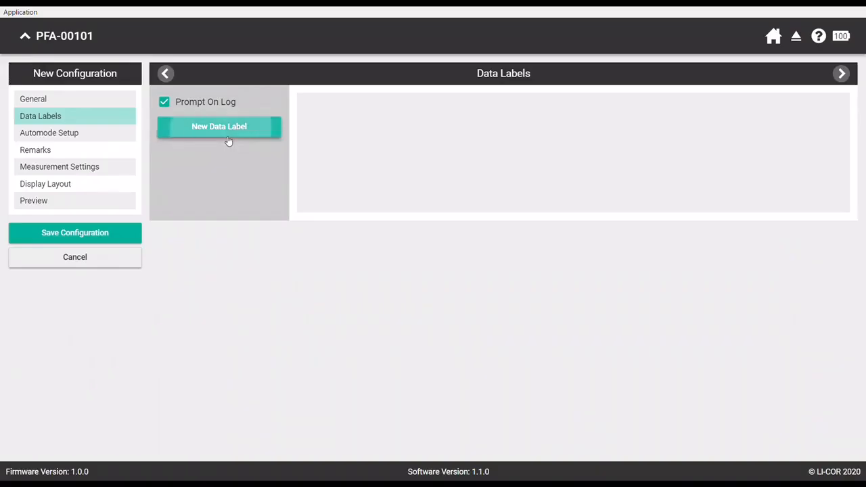
Make the new data label a list named Species with the entries Corn and Soybean.
left_click(333, 133)
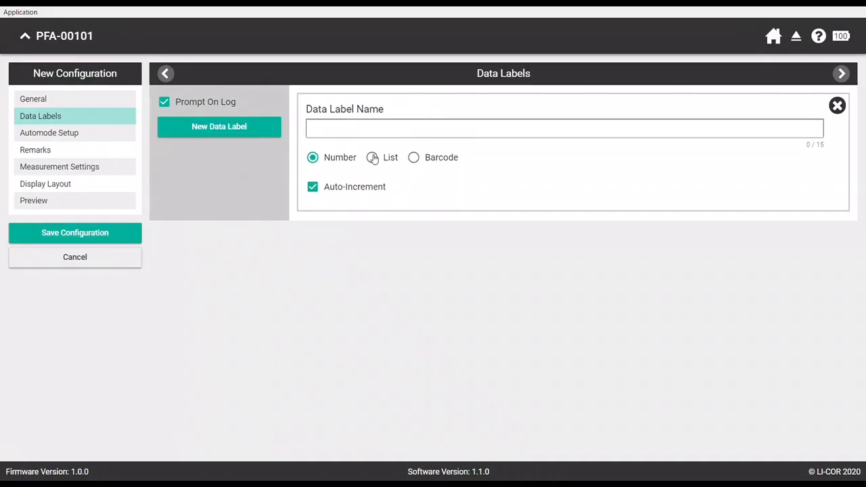
left_click(373, 158)
left_click(341, 135)
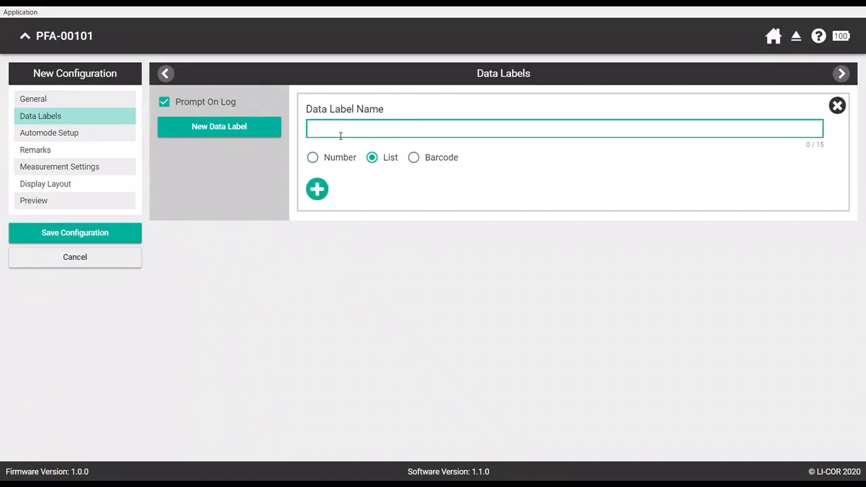
type("Species")
left_click(317, 190)
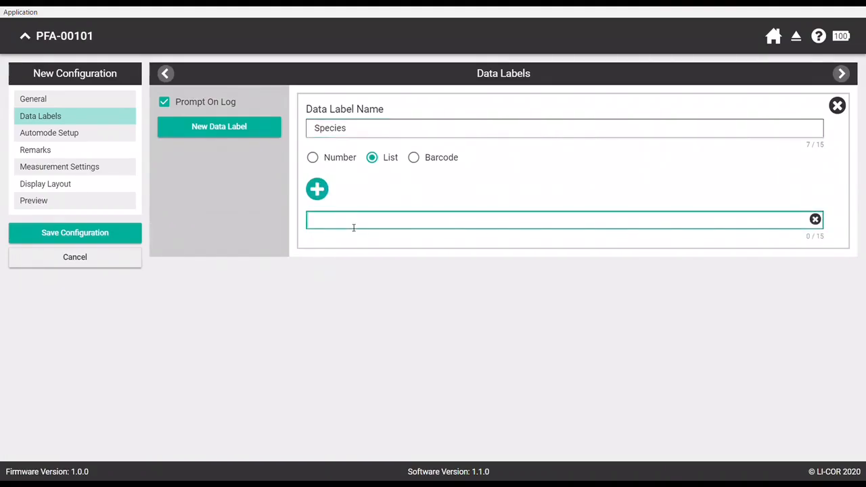
type("Corn")
left_click(317, 190)
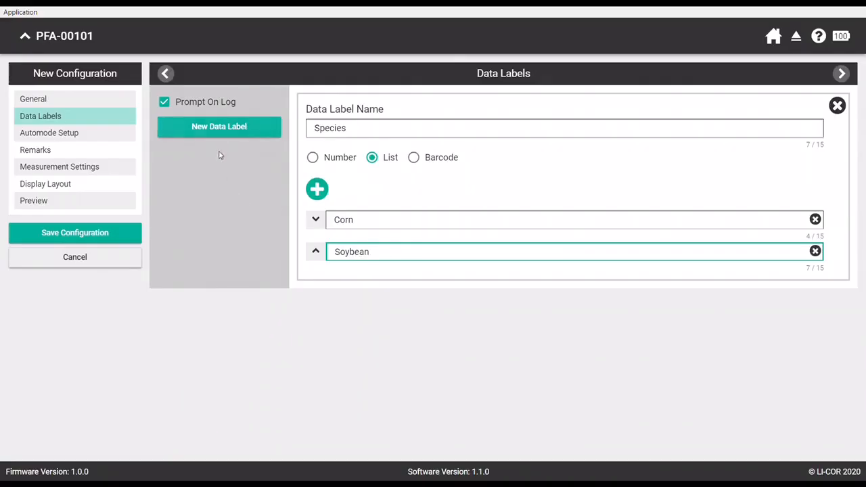
Enable Automode for both gsw and F, choosing the Fast preset for gsw.
left_click(58, 137)
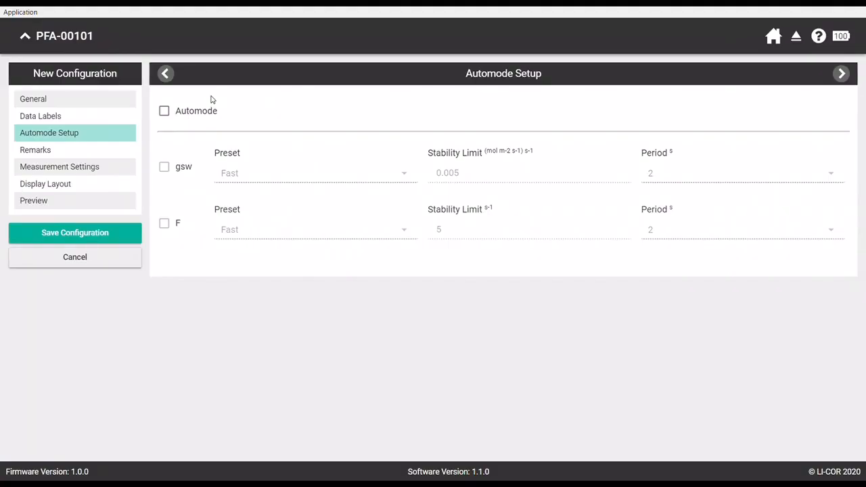
left_click(167, 117)
left_click(165, 168)
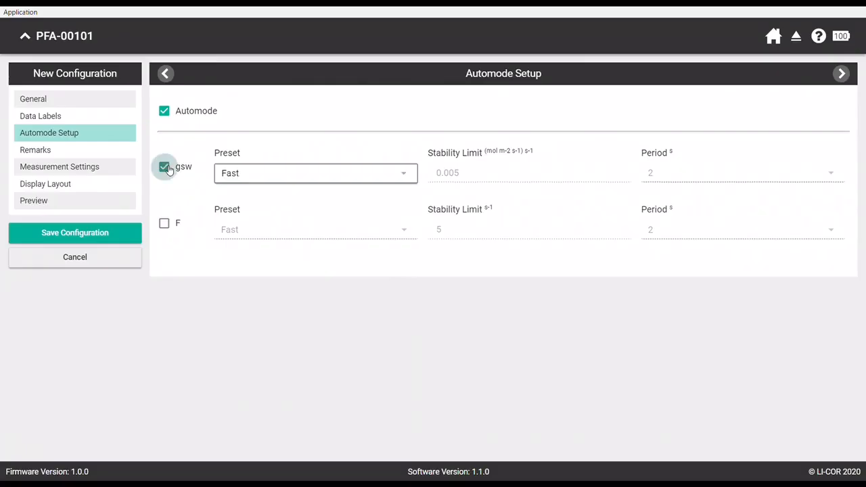
left_click(165, 225)
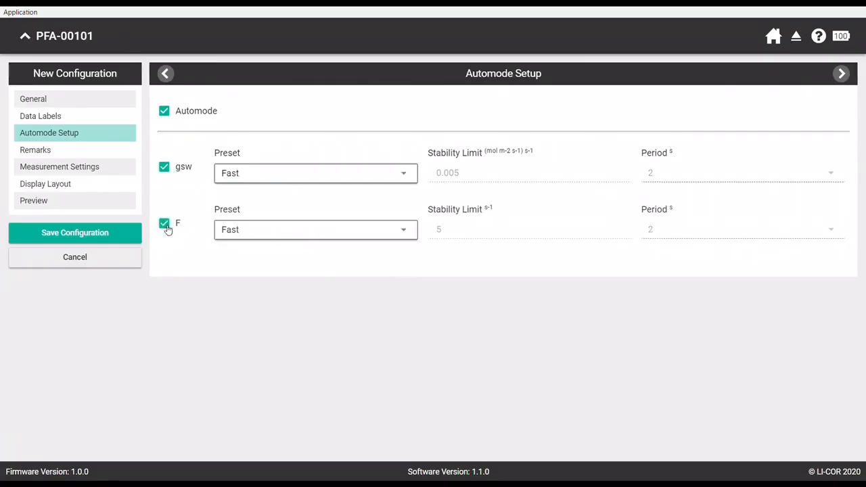
left_click(304, 174)
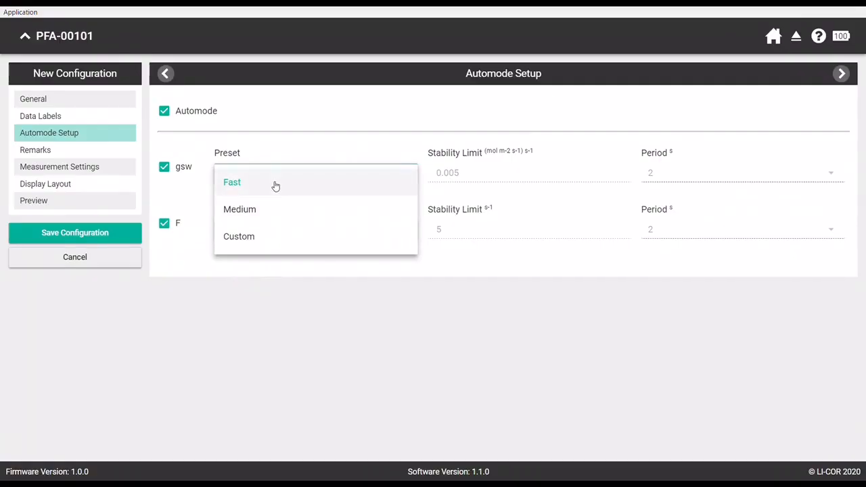
left_click(274, 185)
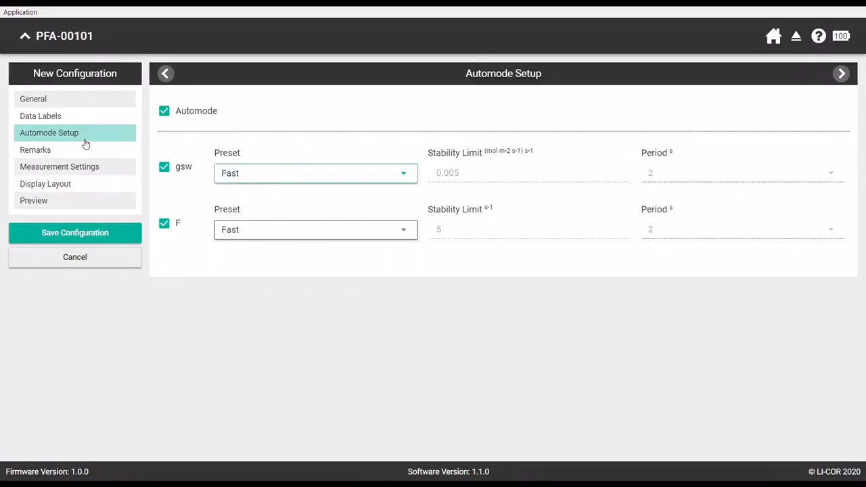
Add the remark Flag to the configuration.
left_click(67, 151)
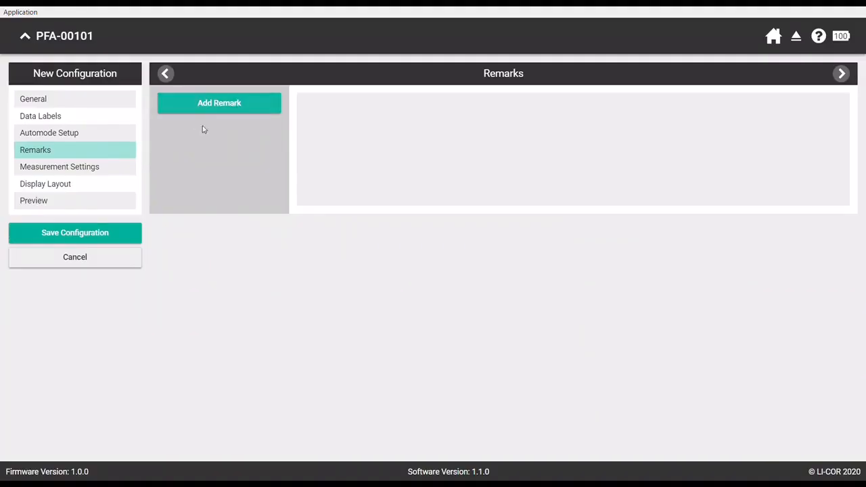
left_click(244, 115)
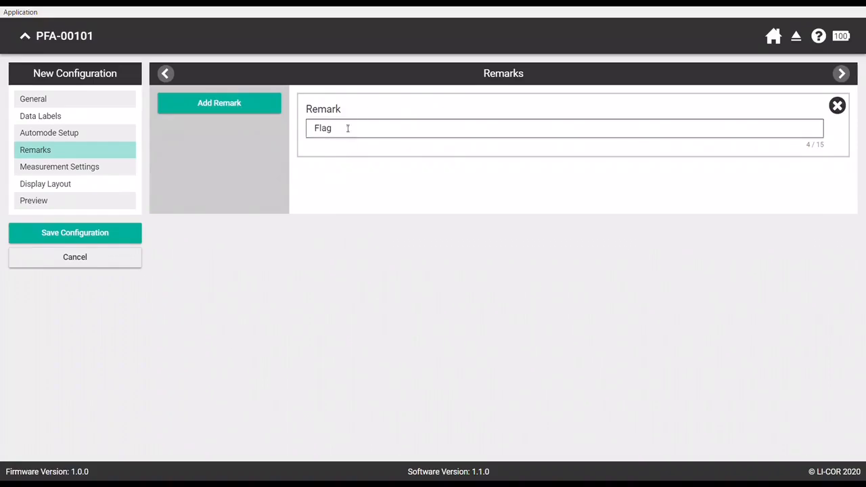
Review the configuration's measurement settings, covering flow rate, match frequency, flash, fluorescence constants and modulation.
left_click(86, 169)
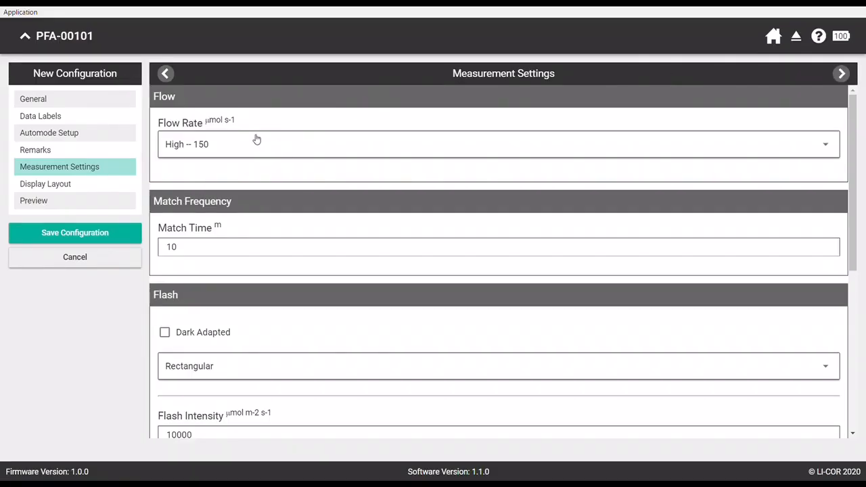
scroll(315, 243, "down", 1)
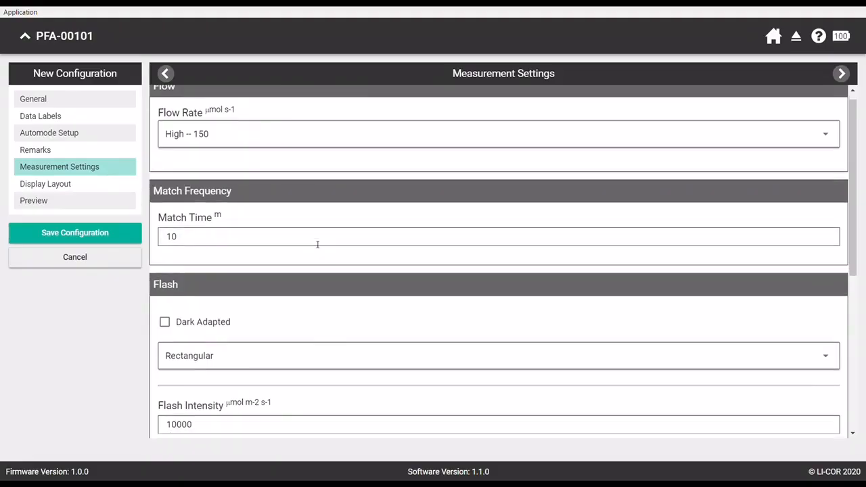
scroll(277, 264, "down", 5)
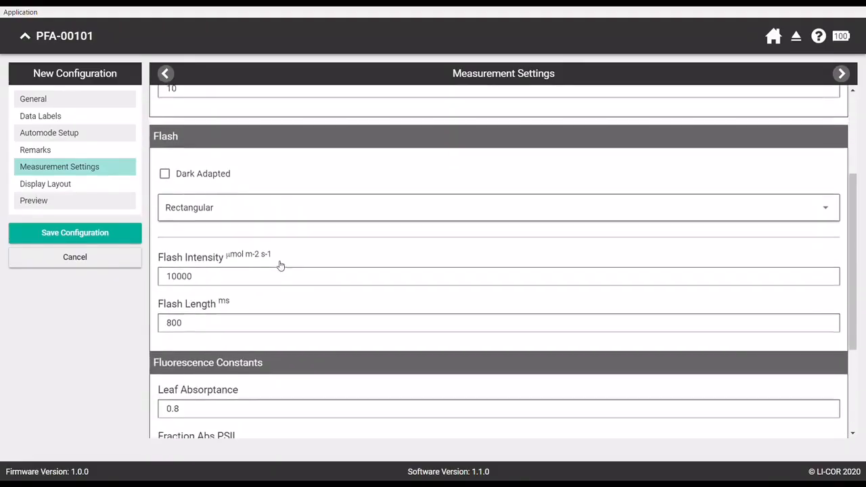
scroll(347, 310, "down", 1)
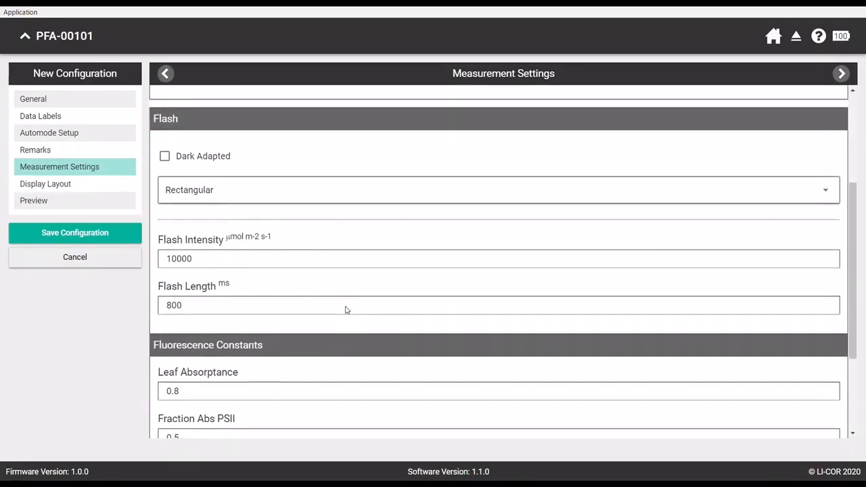
scroll(350, 311, "up", 1)
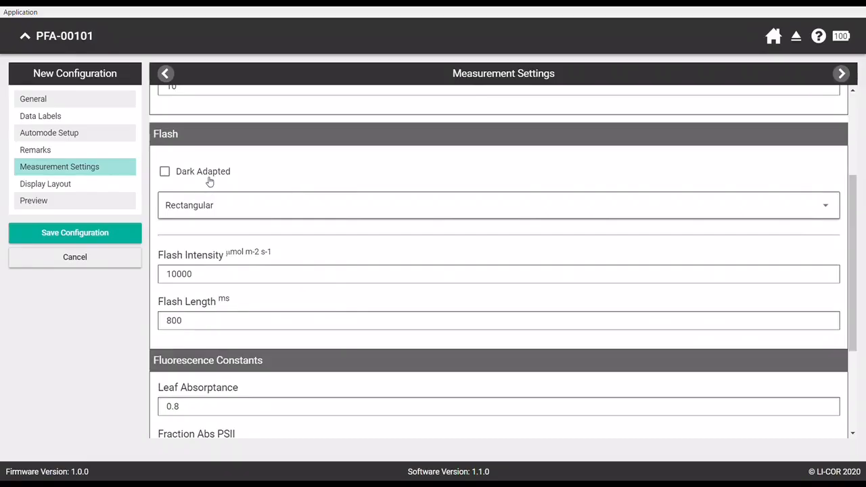
scroll(209, 180, "down", 1)
scroll(209, 181, "down", 1)
scroll(207, 181, "down", 5)
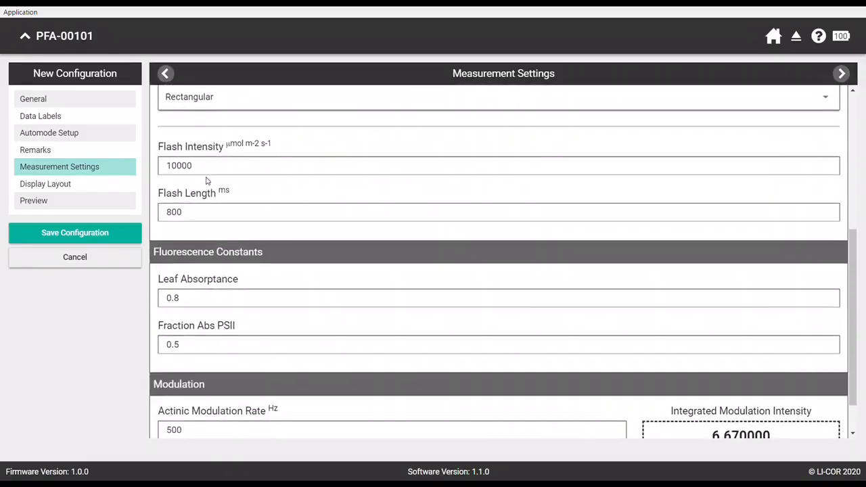
scroll(210, 182, "up", 10)
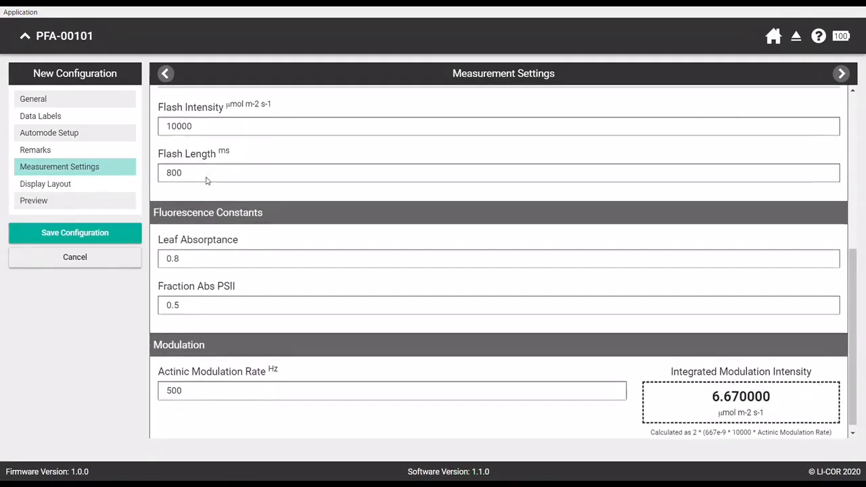
scroll(208, 181, "up", 5)
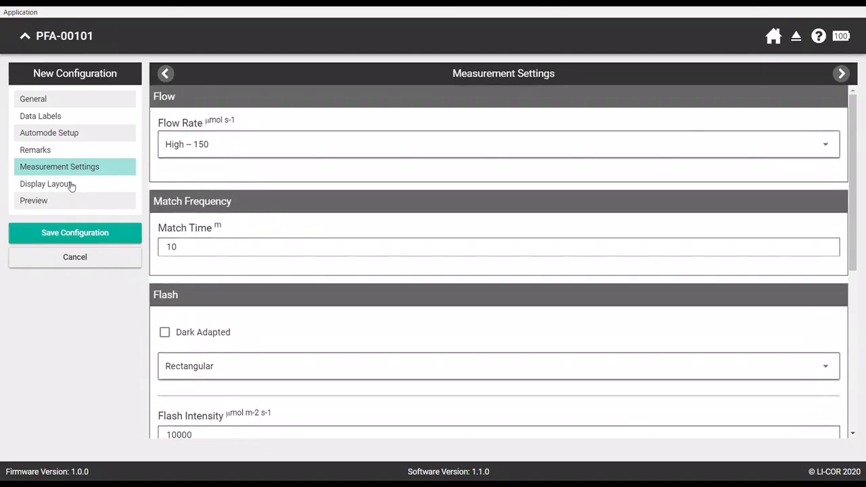
Try the two-field display layout for the configuration and return to the eight-field layout.
left_click(71, 187)
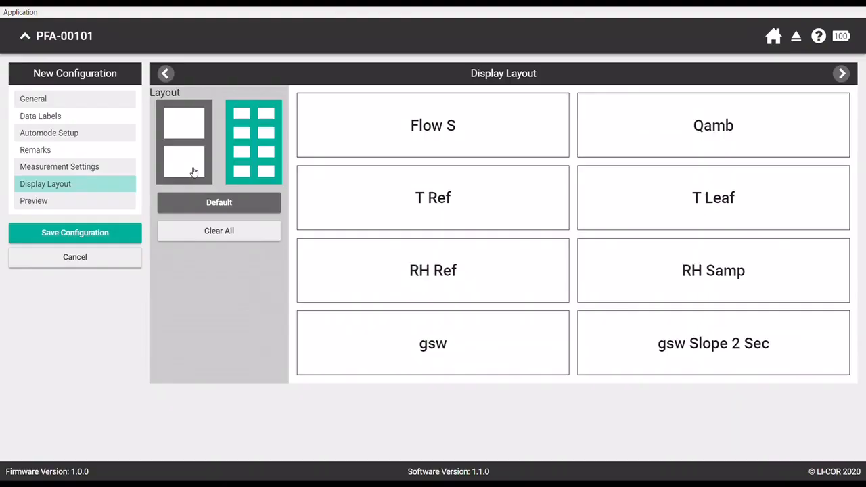
left_click(194, 172)
left_click(256, 165)
Preview the configuration's display and data labels screens, and save the configuration.
left_click(46, 202)
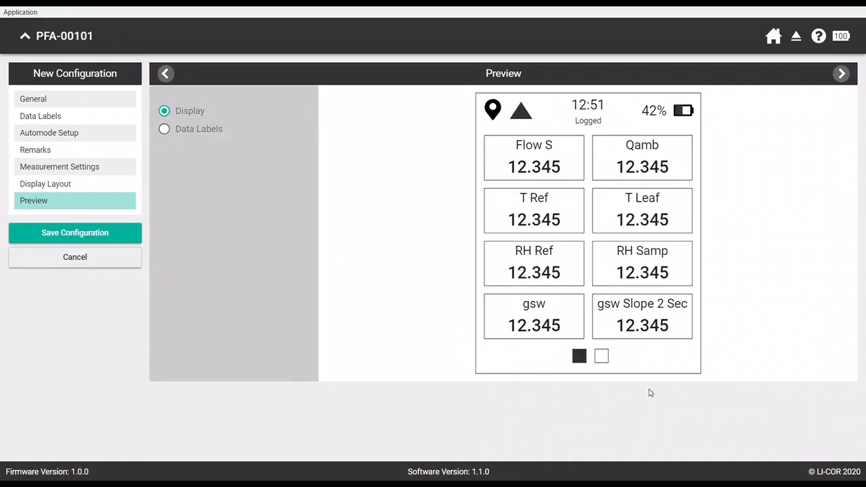
left_click(165, 131)
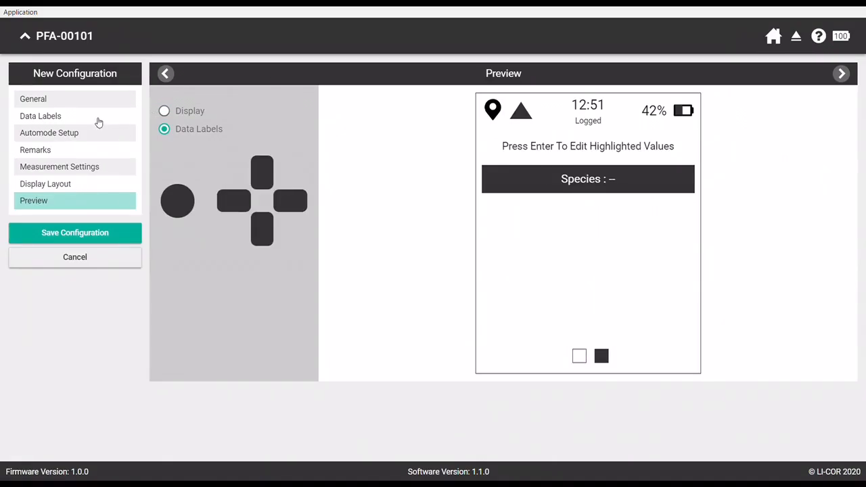
left_click(76, 233)
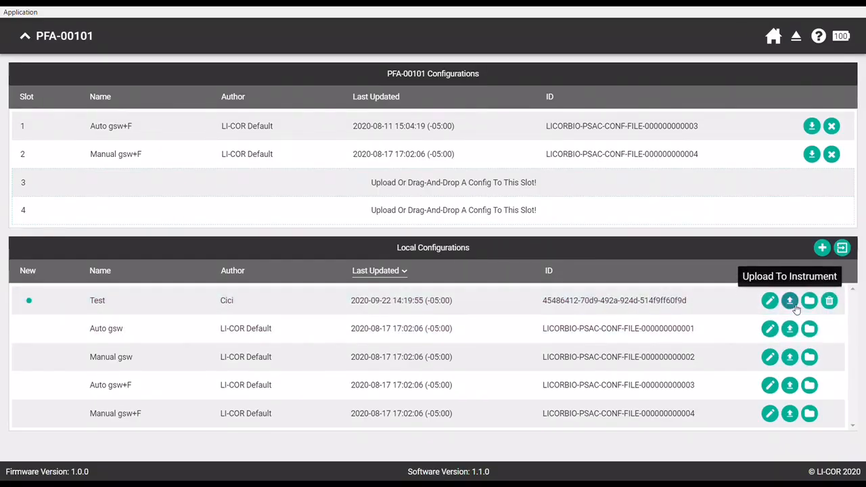
Upload the local Test configuration to slot 3 of the instrument and safely eject the instrument.
left_click_drag(509, 303, 496, 183)
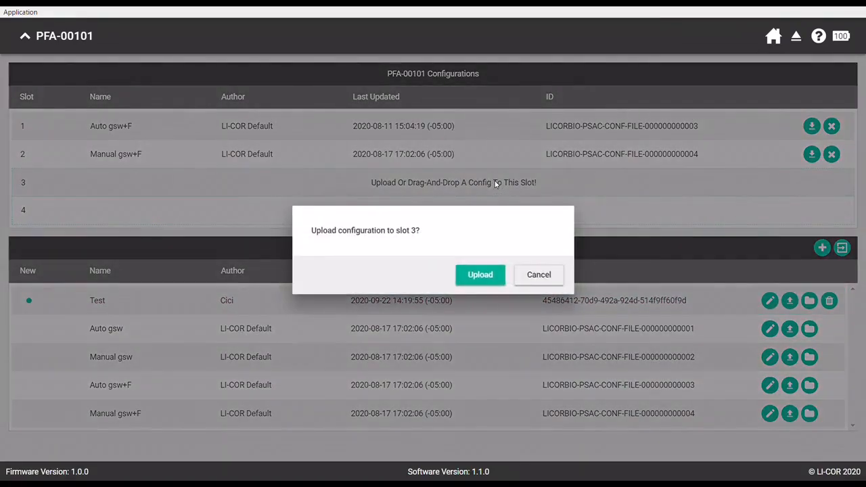
left_click(483, 275)
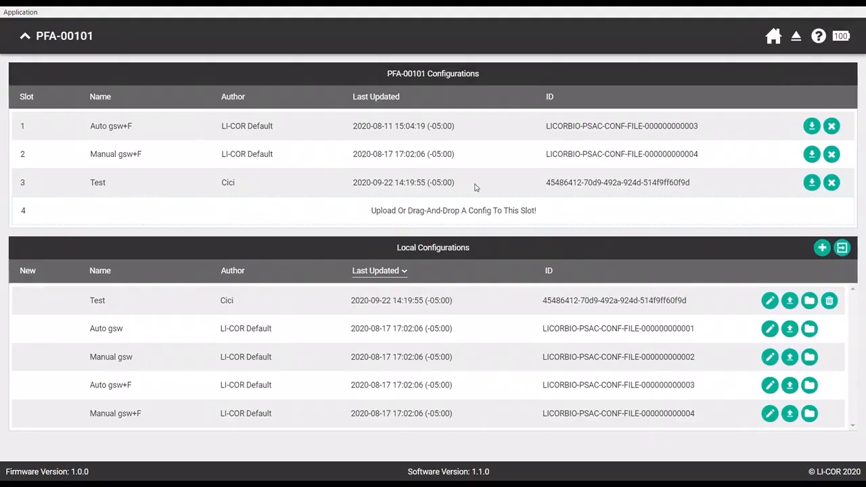
left_click(797, 38)
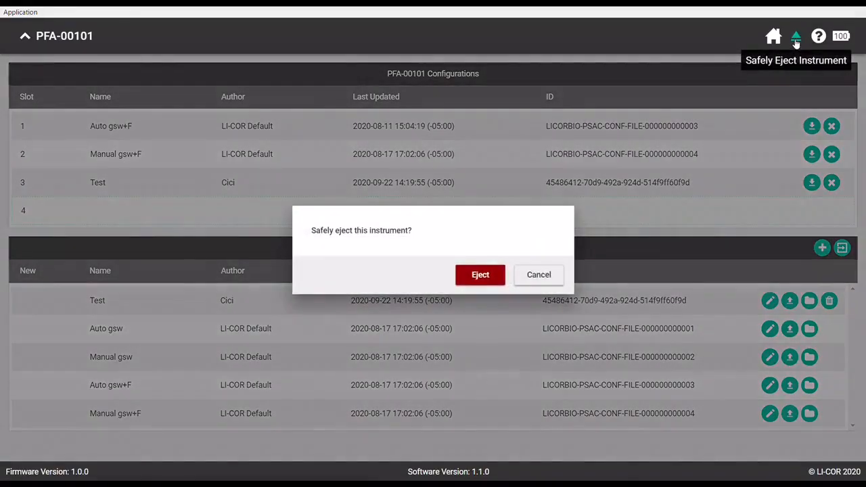
left_click(476, 276)
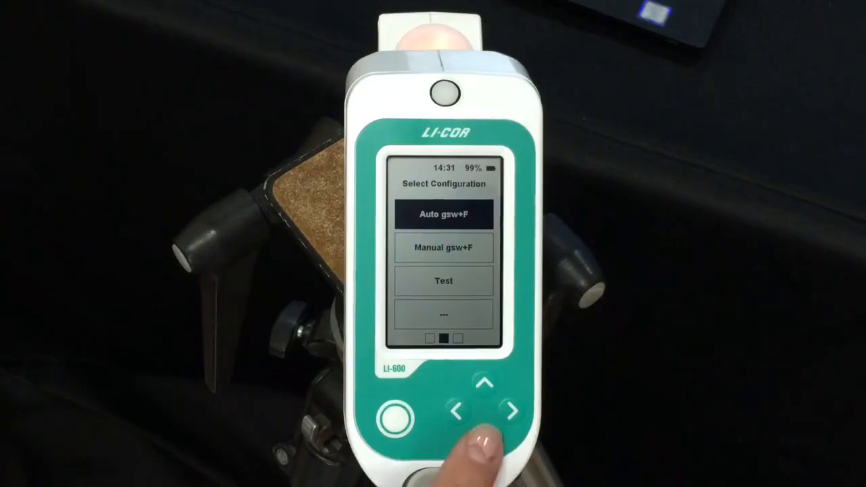
key("Down")
key("Down")
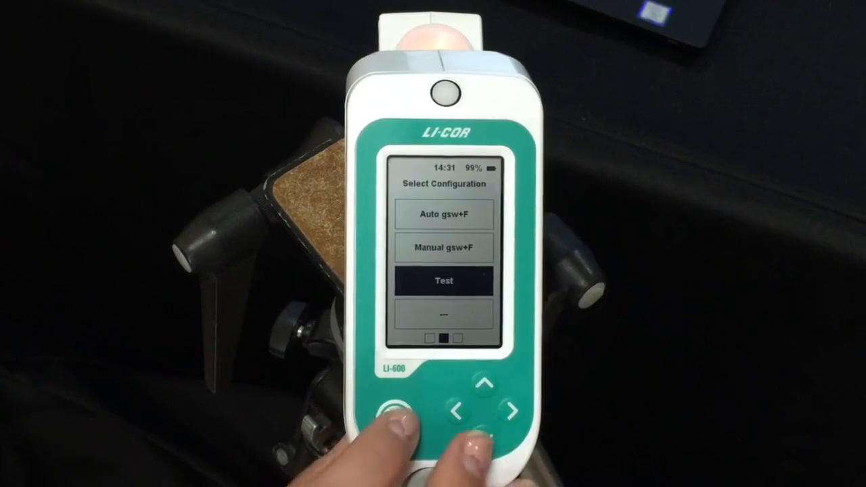
key("Return")
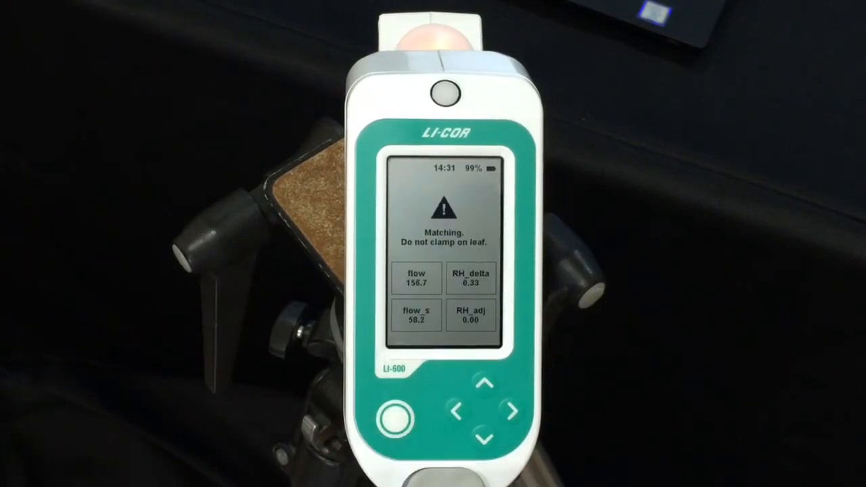